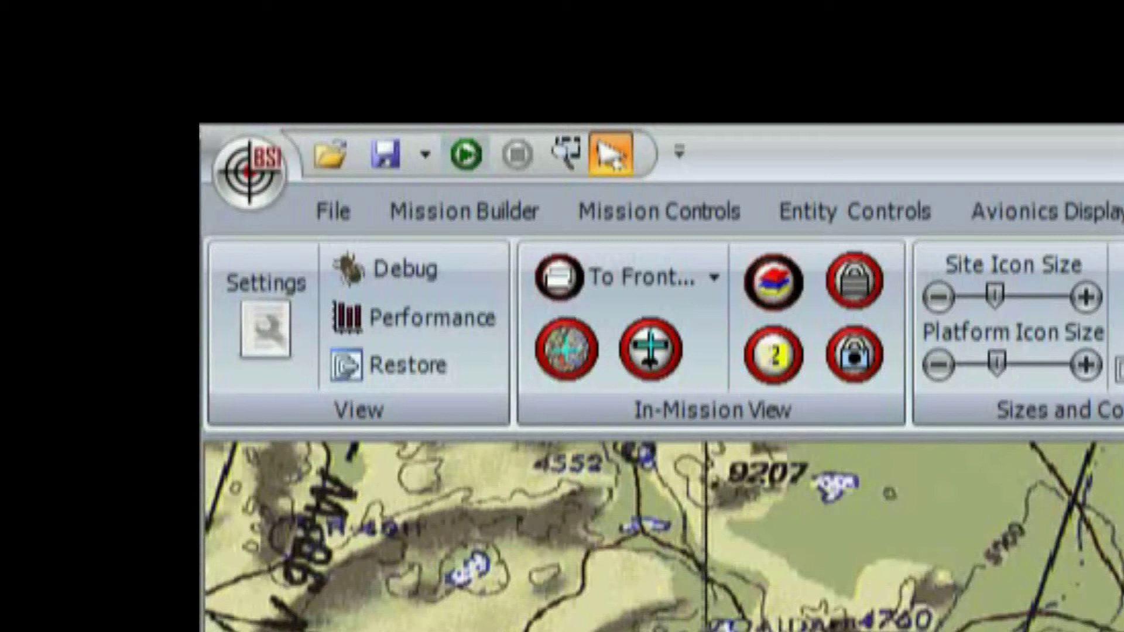
Bring up the application menu to reach the File tab's open, new, save and import/export mission commands
{"action": "left_click", "coordinate": [270, 186]}
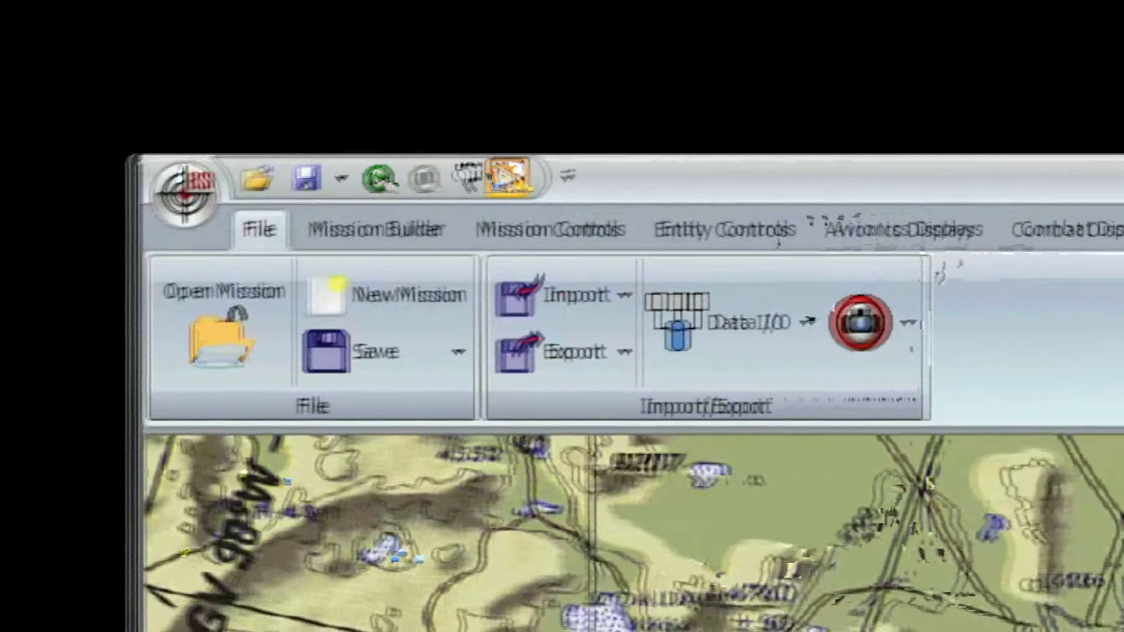
Add Snap To Highpoint to the quick access toolbar, then remove it through the customization dialog
{"action": "right_click", "coordinate": [644, 337]}
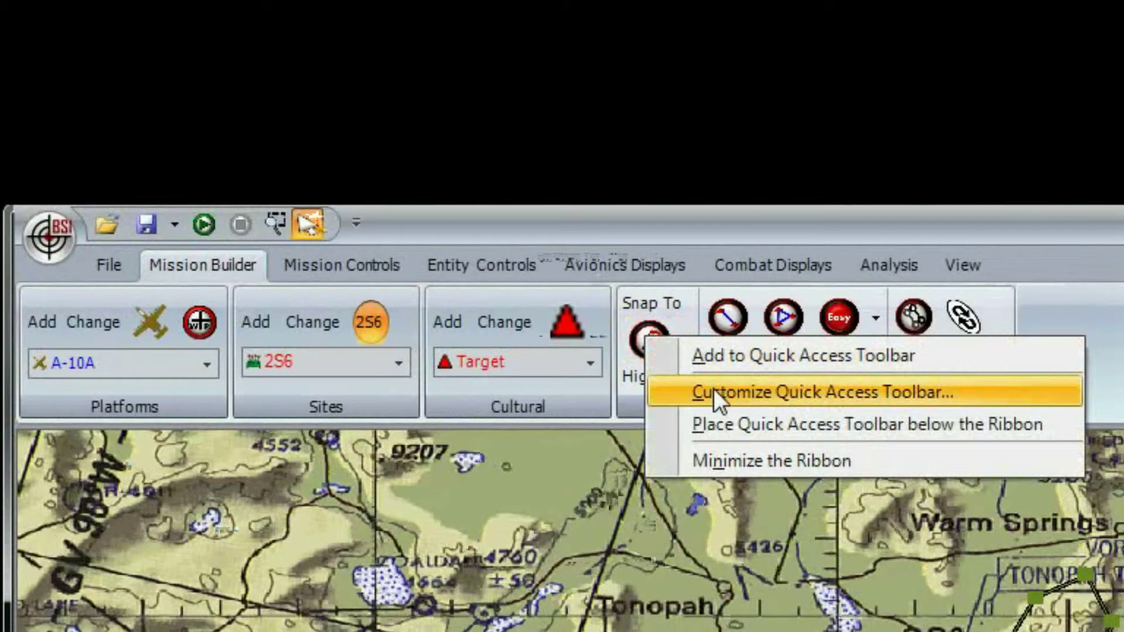
{"action": "left_click", "coordinate": [708, 364]}
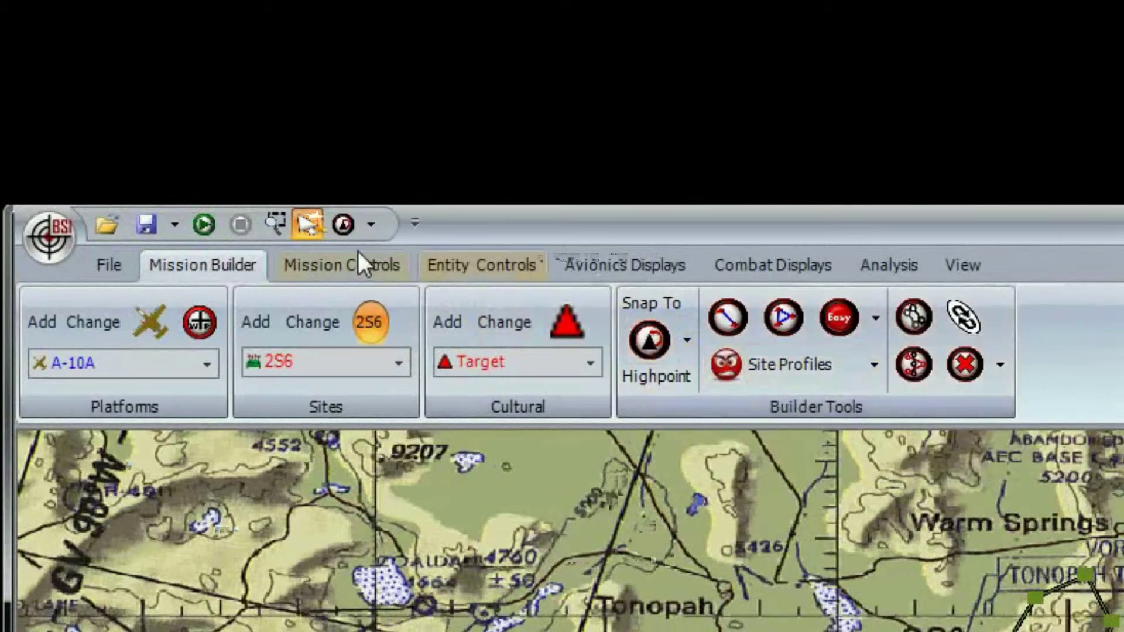
{"action": "left_click", "coordinate": [414, 222]}
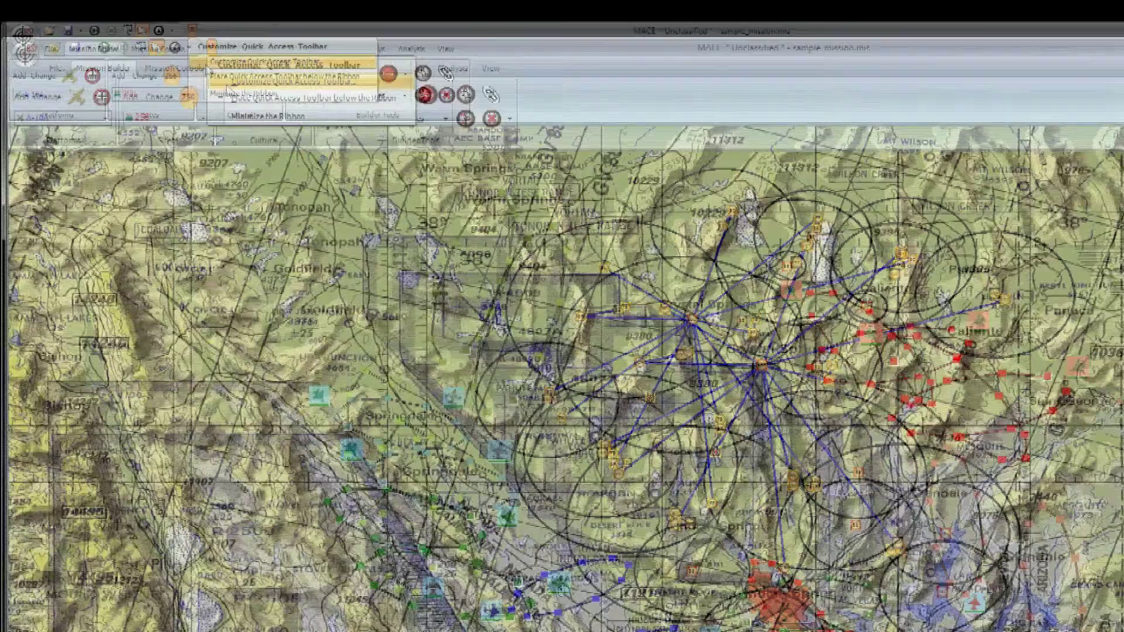
{"action": "left_click", "coordinate": [234, 33]}
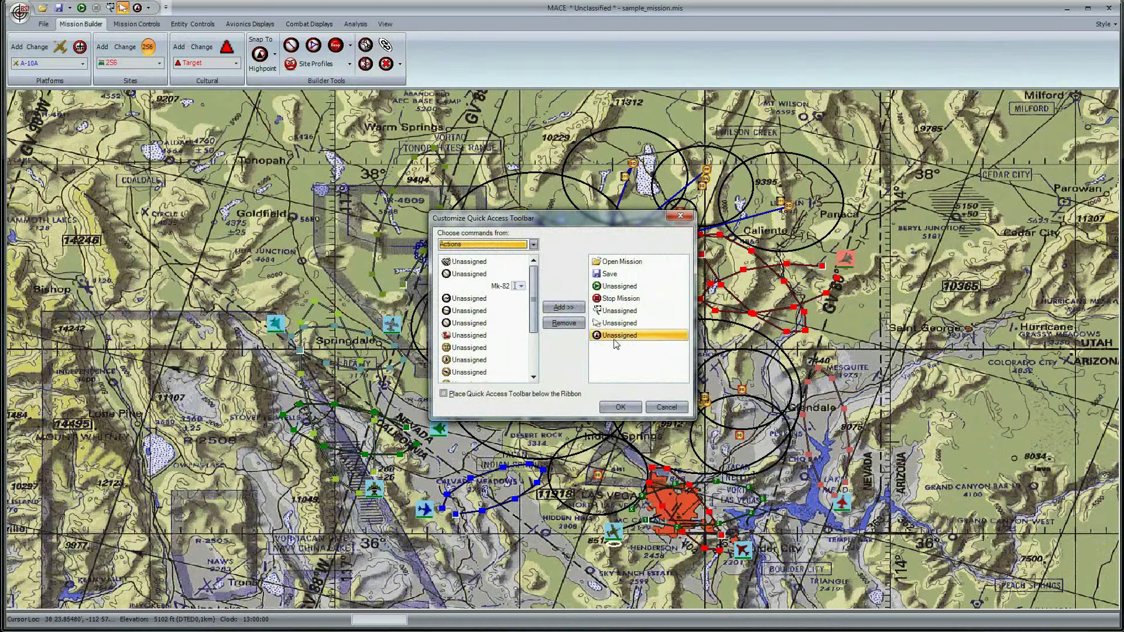
{"action": "left_click", "coordinate": [562, 323]}
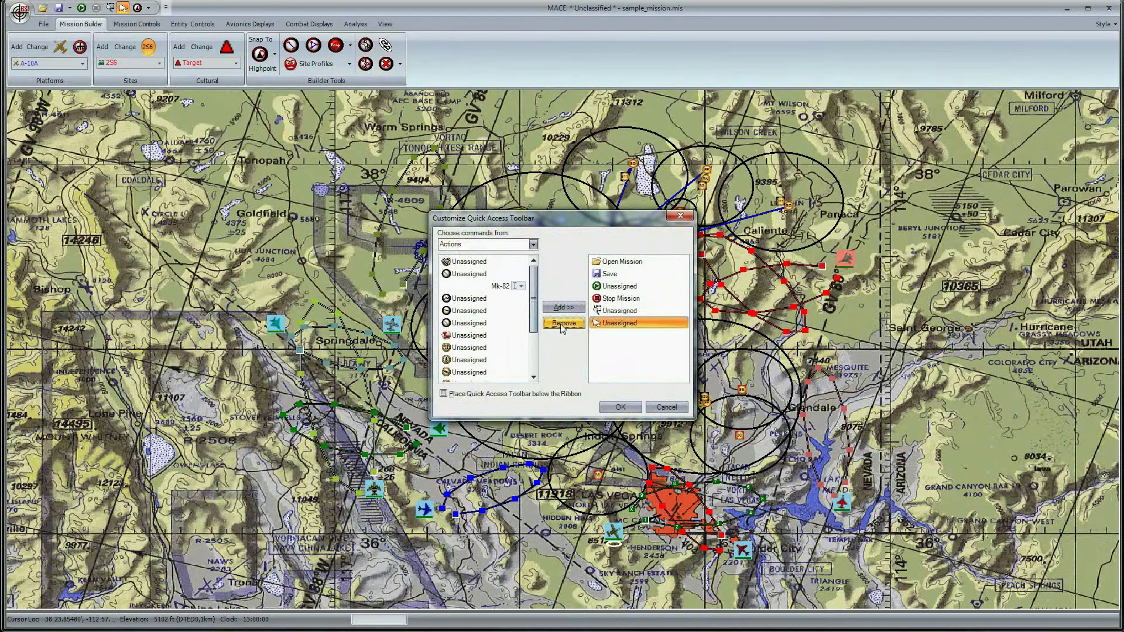
{"action": "left_click", "coordinate": [620, 407]}
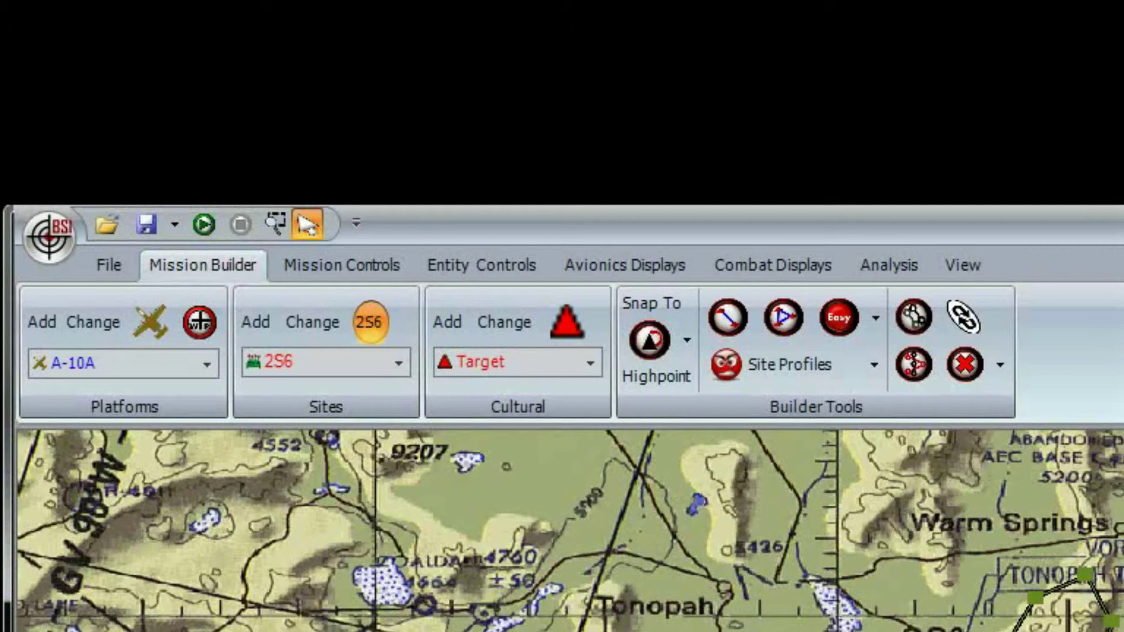
Cycle through every ribbon tab from File to View, ending back on the File tab
{"action": "left_click", "coordinate": [111, 265]}
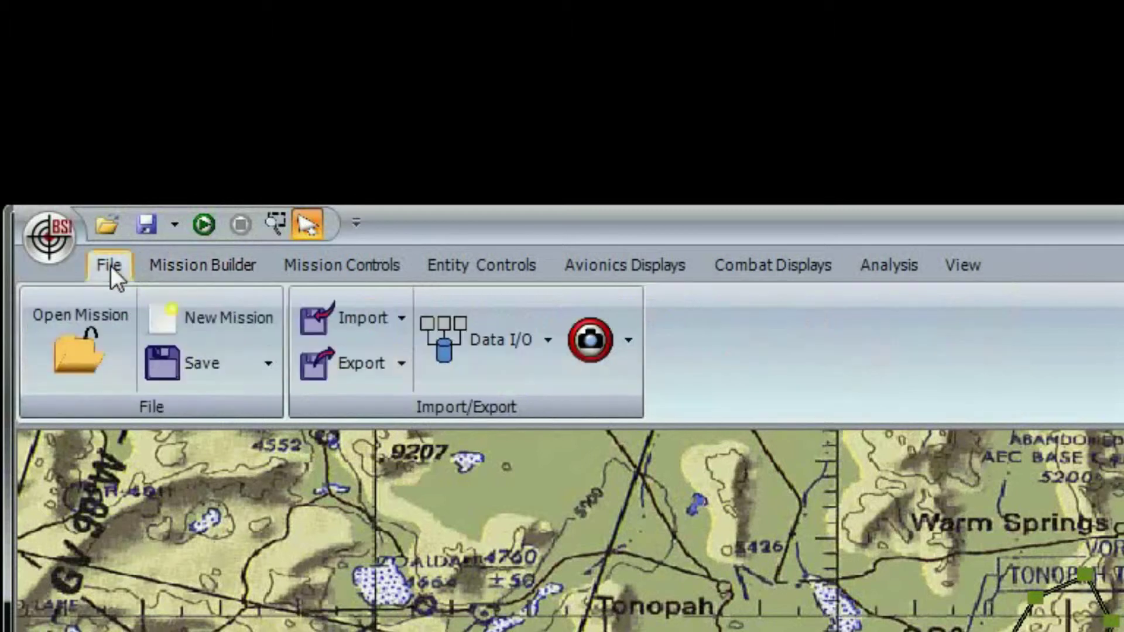
{"action": "left_click", "coordinate": [194, 261]}
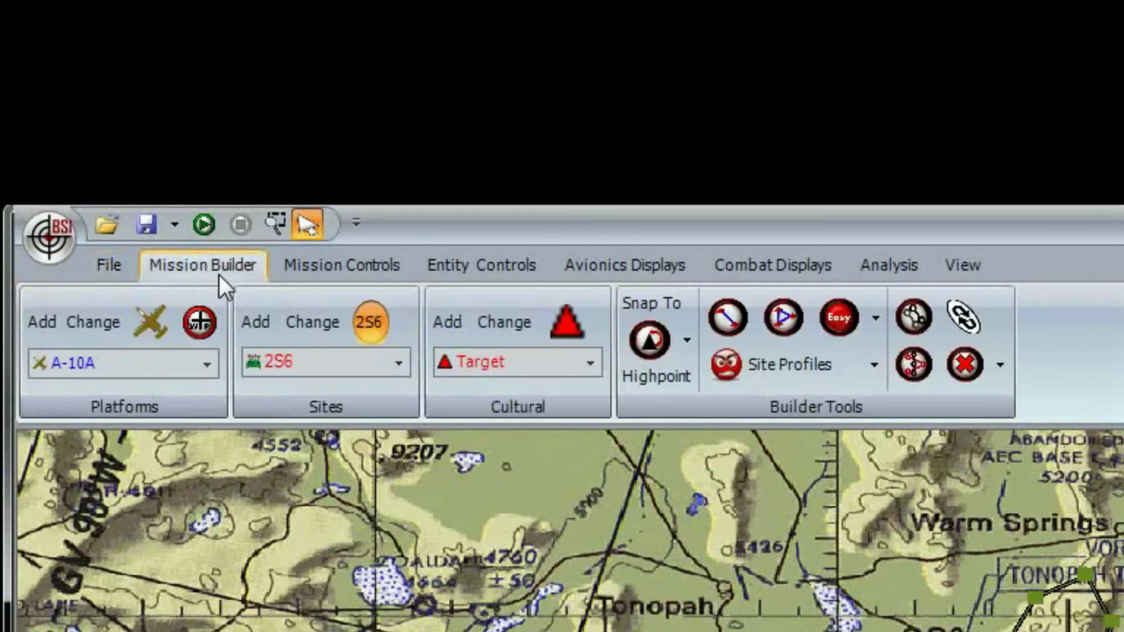
{"action": "left_click", "coordinate": [331, 258]}
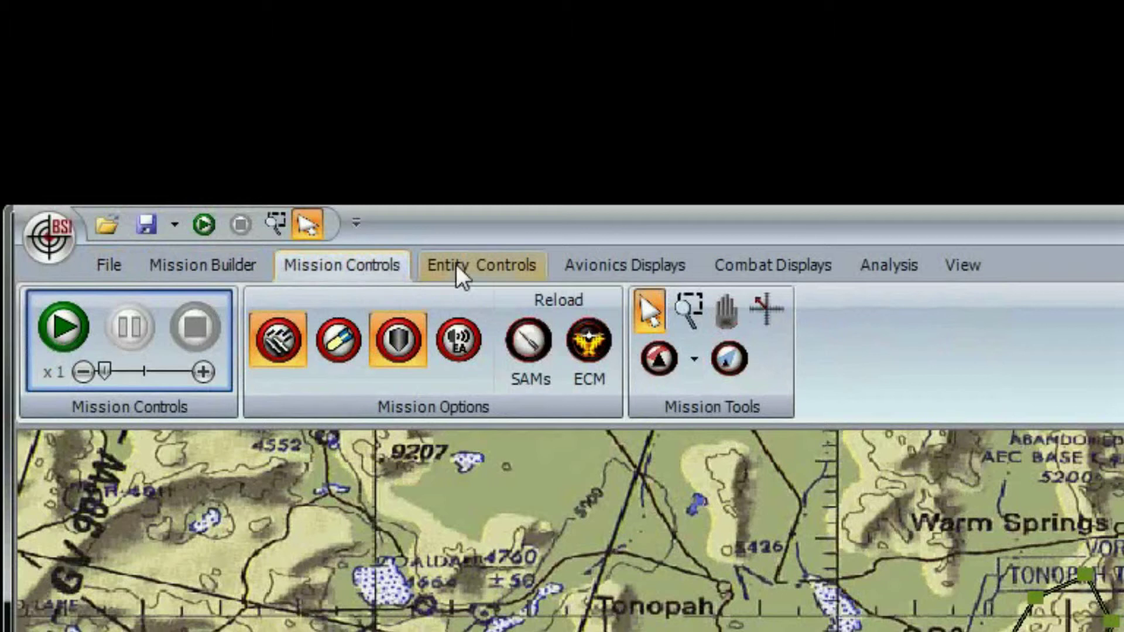
{"action": "left_click", "coordinate": [481, 270]}
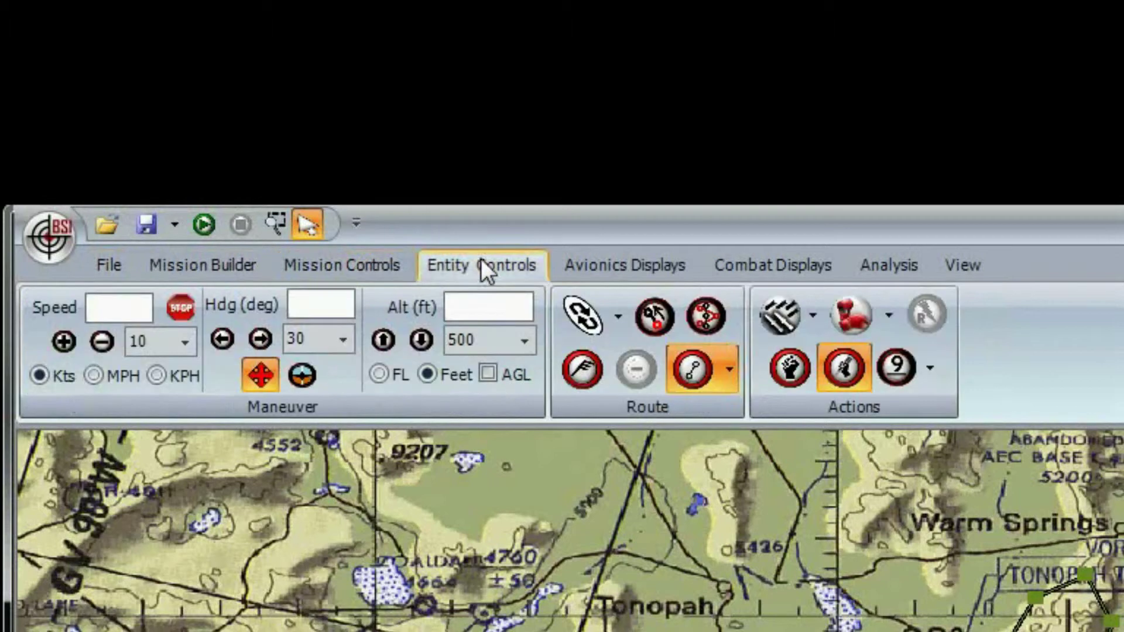
{"action": "left_click", "coordinate": [622, 274]}
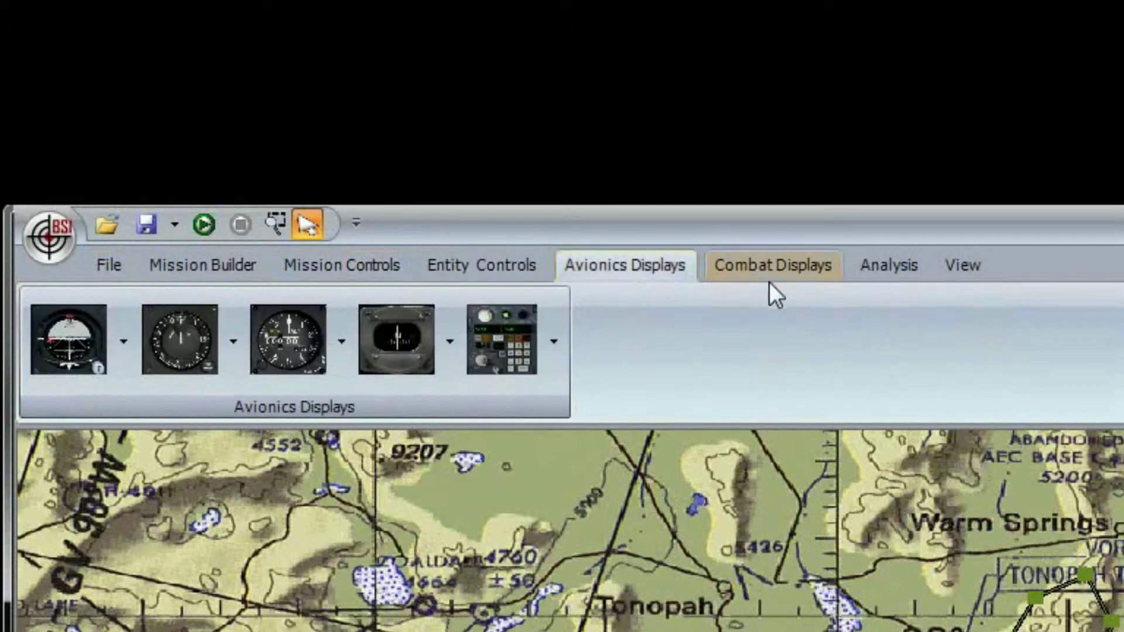
{"action": "left_click", "coordinate": [768, 265]}
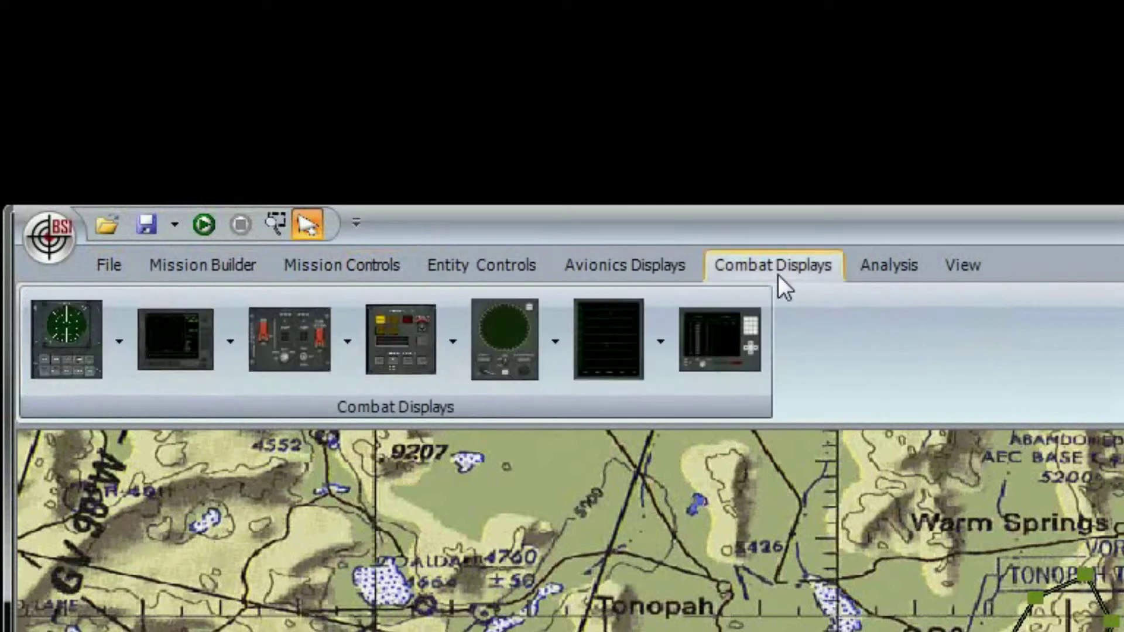
{"action": "left_click", "coordinate": [884, 267]}
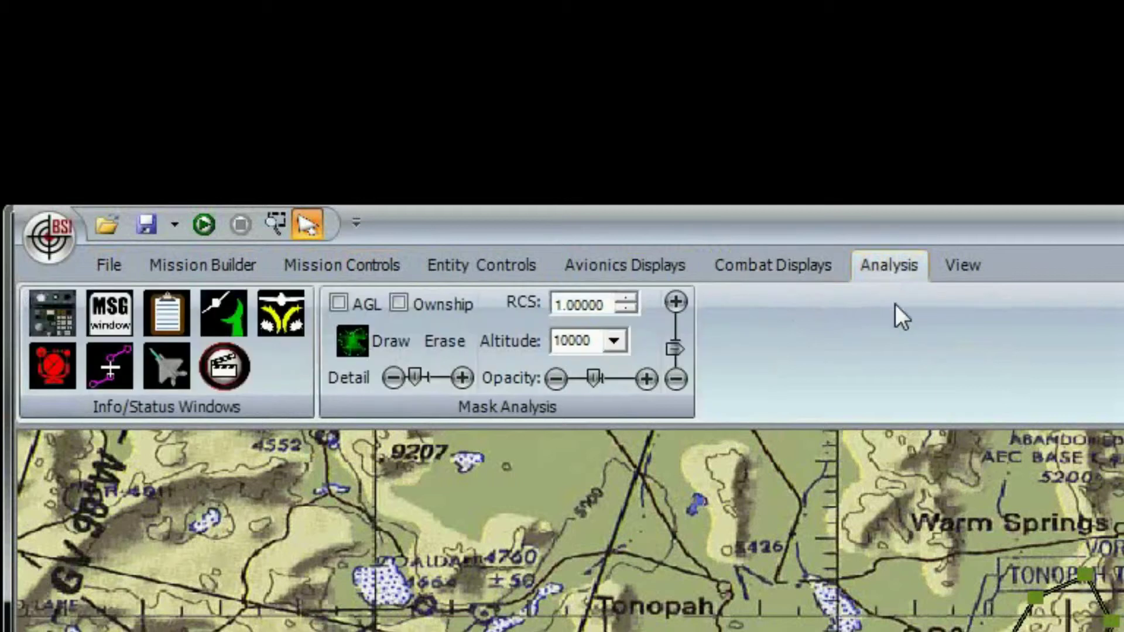
{"action": "left_click", "coordinate": [966, 266]}
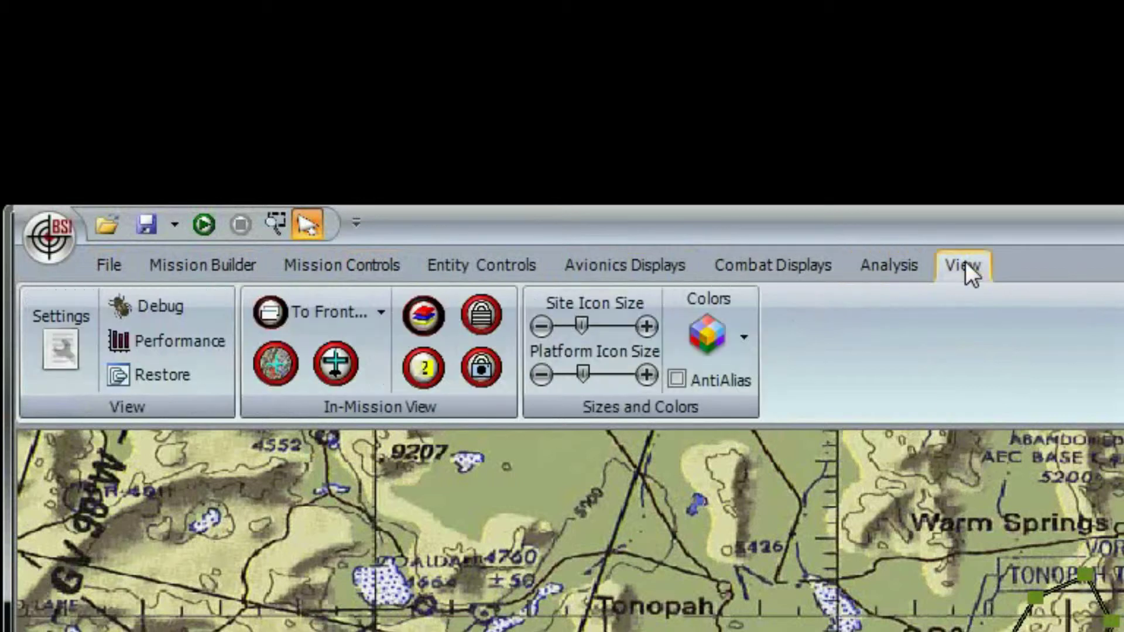
{"action": "left_click", "coordinate": [111, 264]}
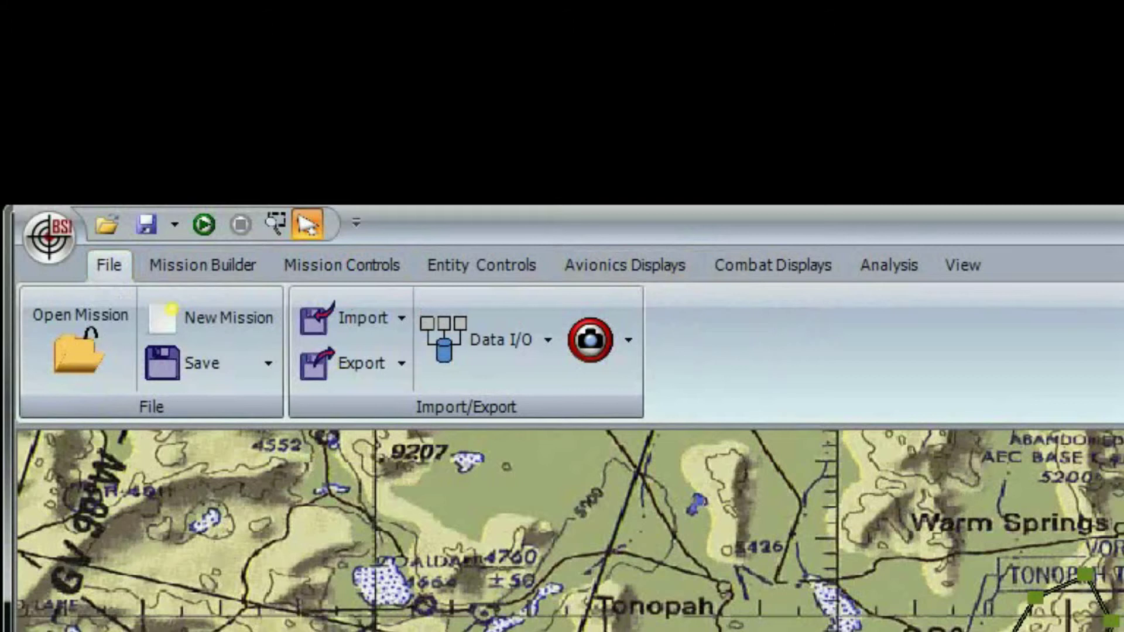
Show the Mission Builder and Mission Controls tabs, ending on the Entity Controls tab
{"action": "left_click", "coordinate": [203, 264]}
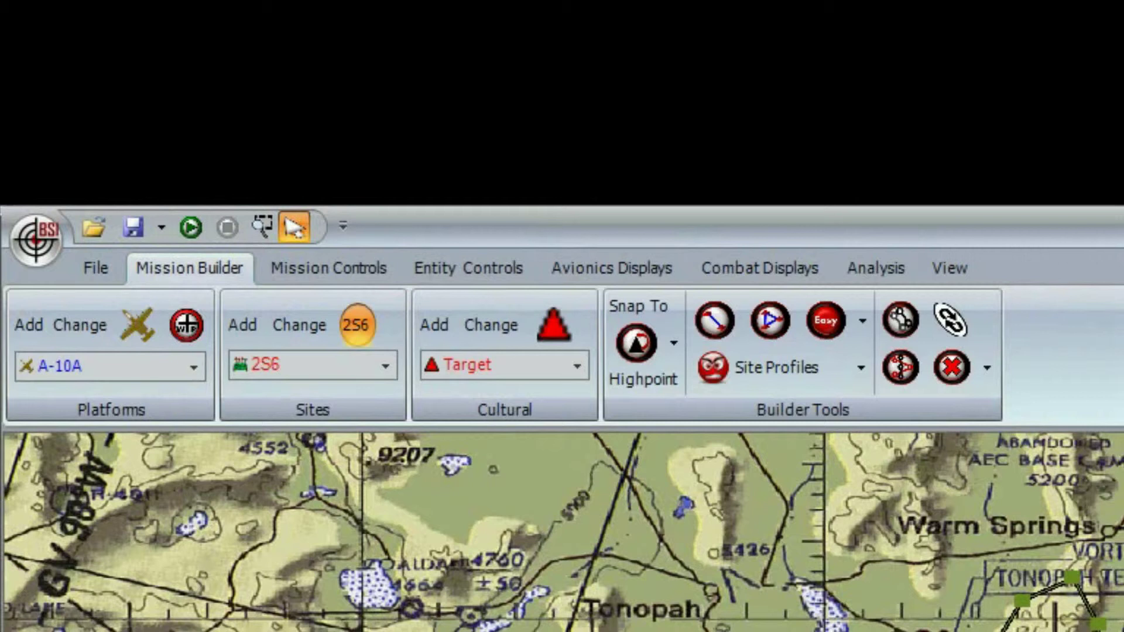
{"action": "left_click", "coordinate": [328, 267]}
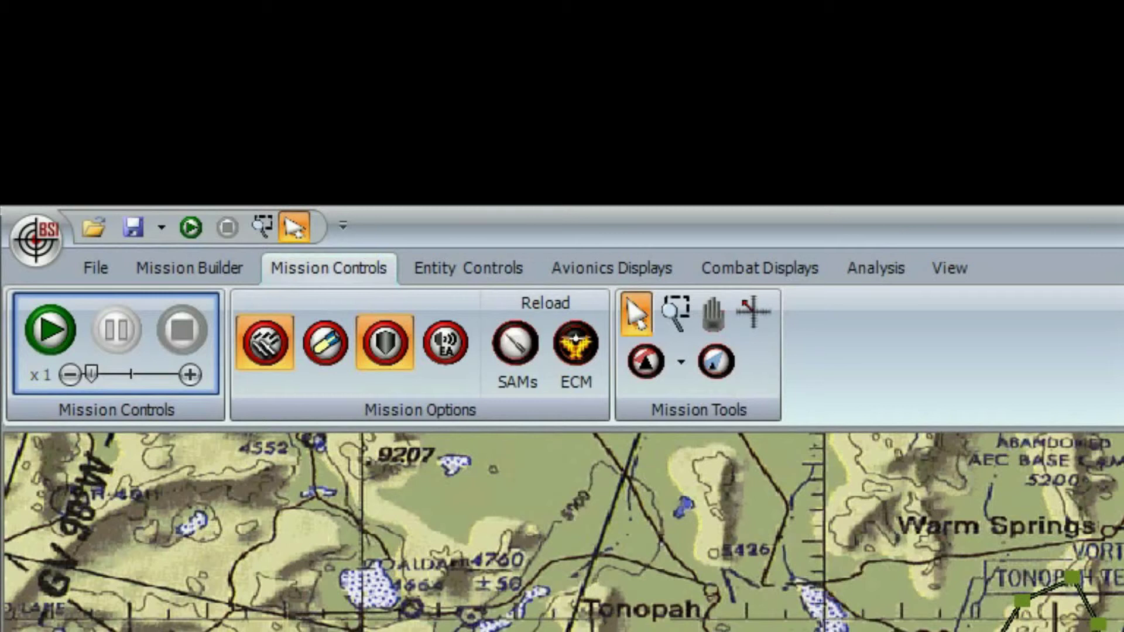
{"action": "left_click", "coordinate": [468, 268]}
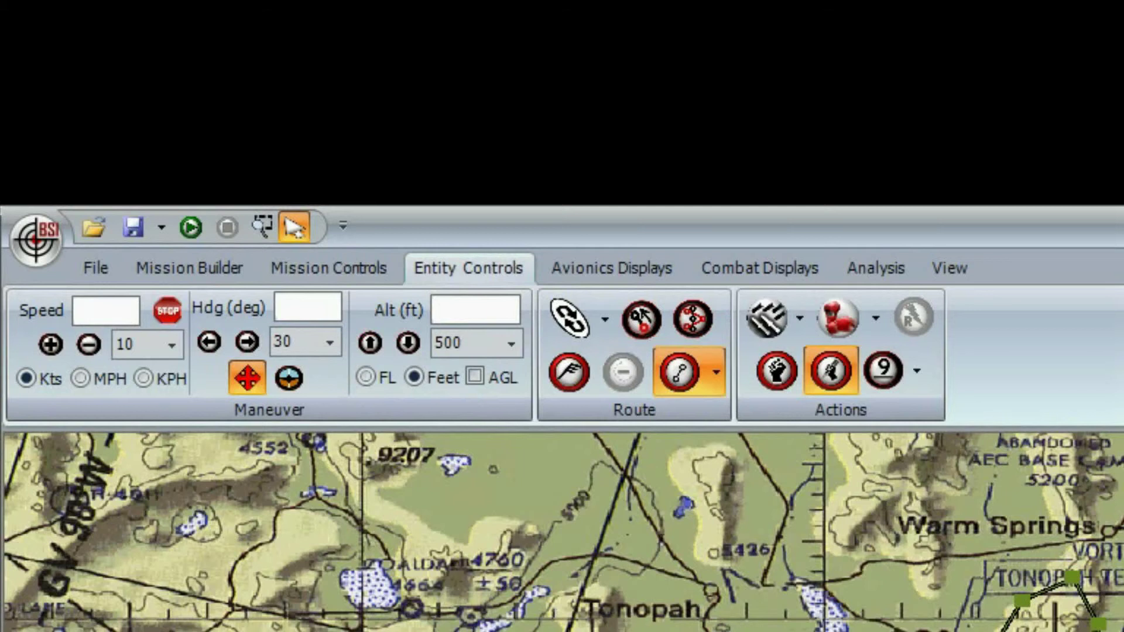
Browse the variants of the five Avionics Displays gauges, including the compass/HSI and navigation panel
{"action": "scroll", "coordinate": [97, 353], "scroll_direction": "down", "scroll_amount": 1}
{"action": "left_click", "coordinate": [121, 350]}
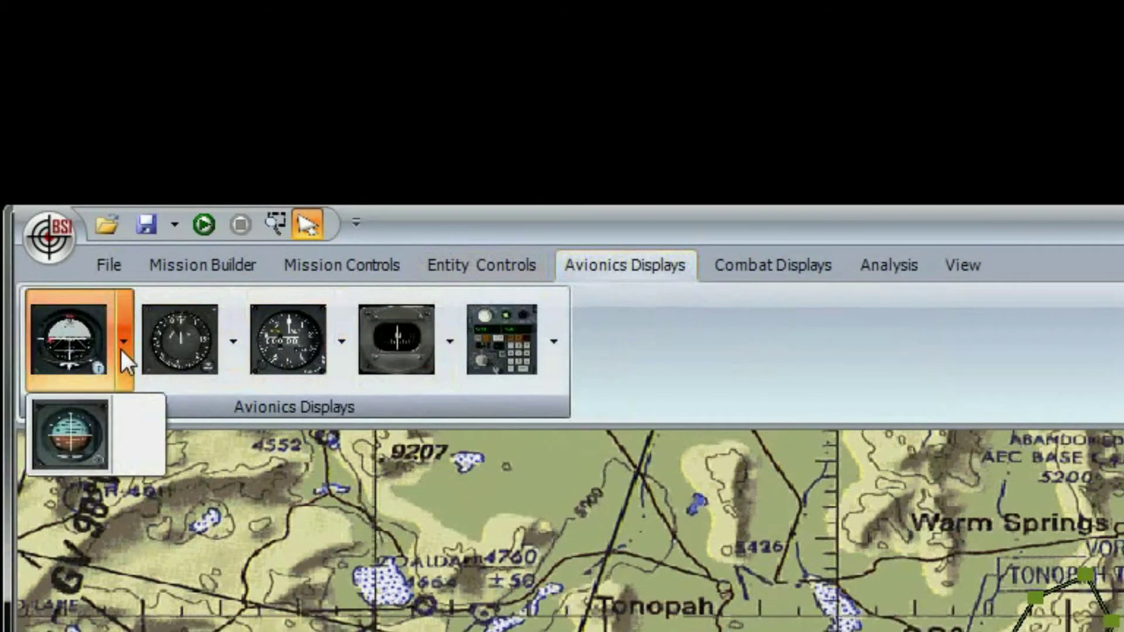
{"action": "left_click", "coordinate": [234, 354]}
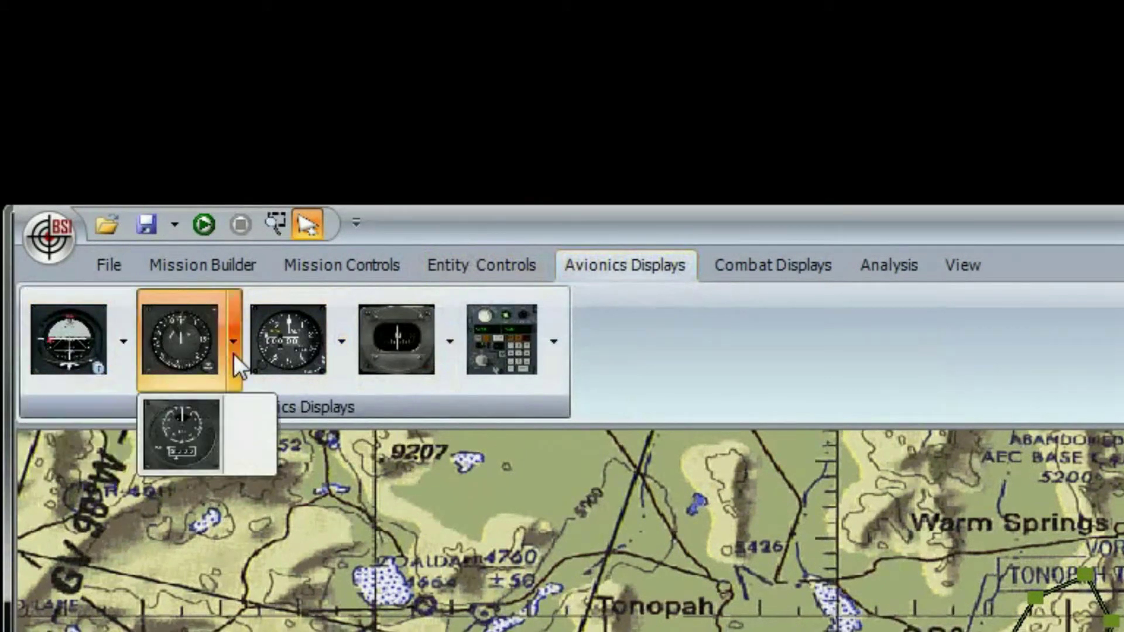
{"action": "left_click", "coordinate": [340, 338]}
{"action": "left_click", "coordinate": [452, 328]}
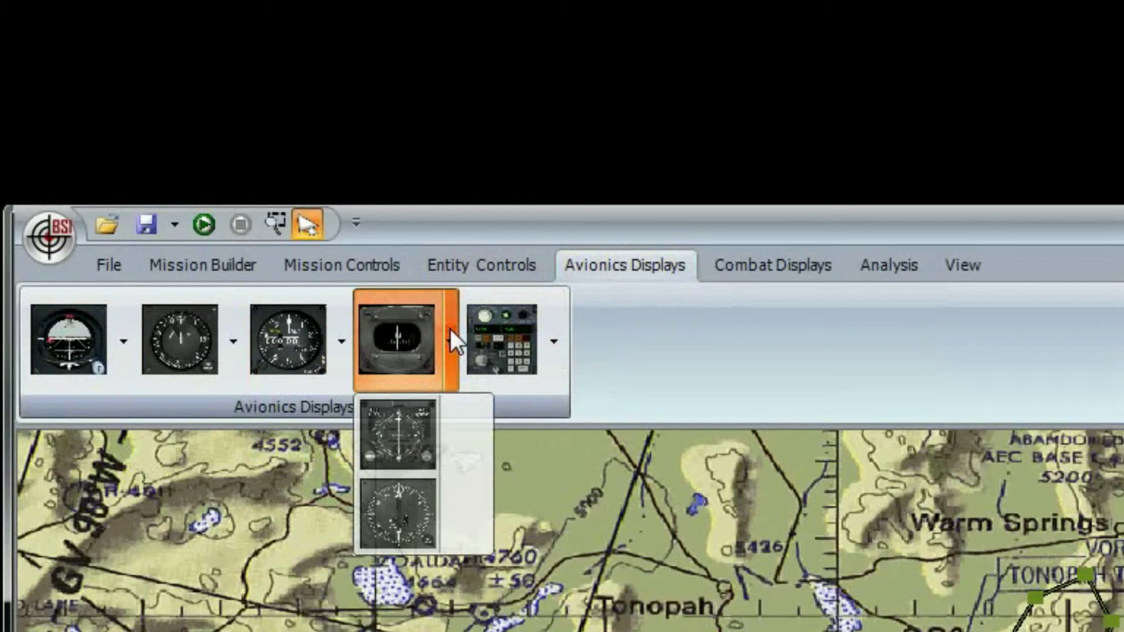
{"action": "left_click", "coordinate": [556, 331]}
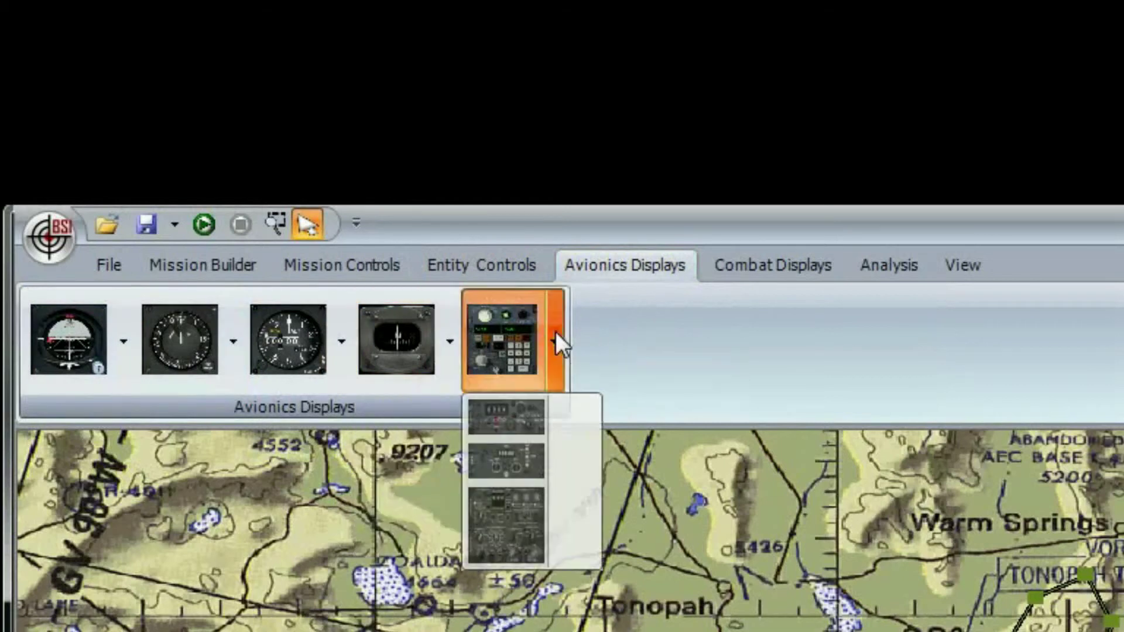
Browse the variants of the five Combat Displays panels, then switch to the Analysis tab
{"action": "left_click", "coordinate": [807, 265]}
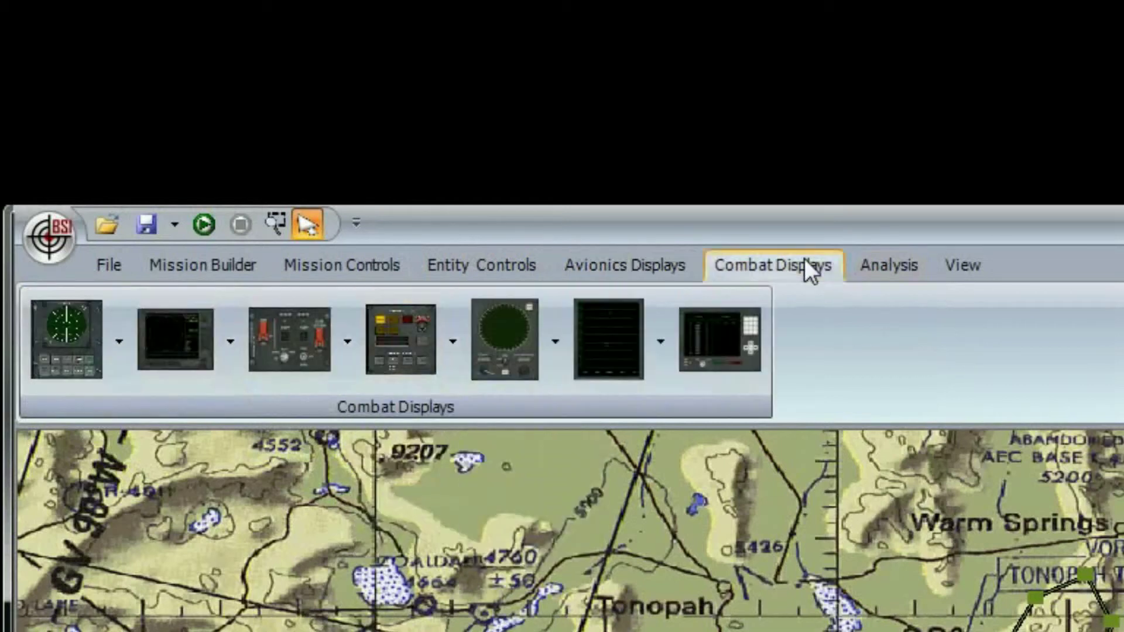
{"action": "left_click", "coordinate": [120, 337]}
{"action": "left_click", "coordinate": [234, 333]}
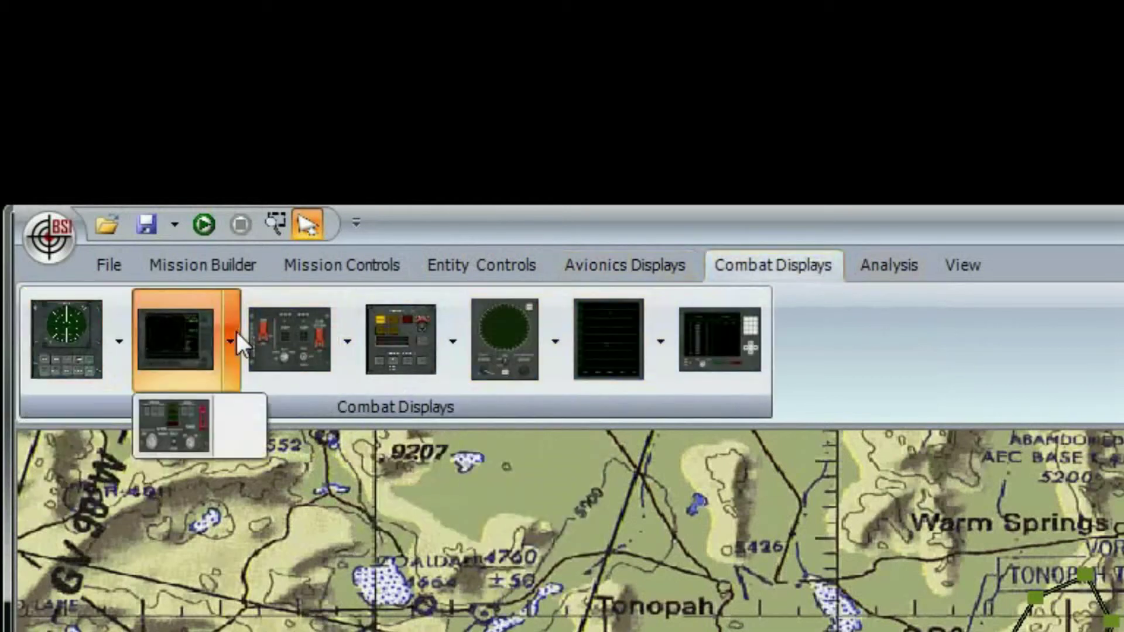
{"action": "left_click", "coordinate": [349, 341]}
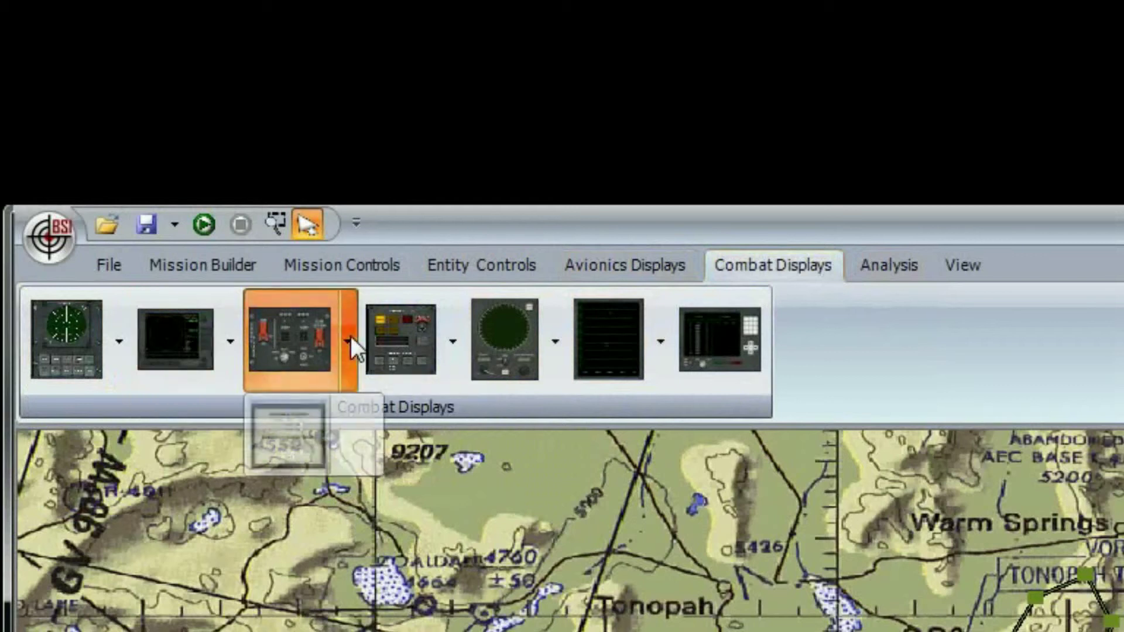
{"action": "left_click", "coordinate": [458, 339]}
{"action": "left_click", "coordinate": [553, 340]}
{"action": "left_click", "coordinate": [557, 342]}
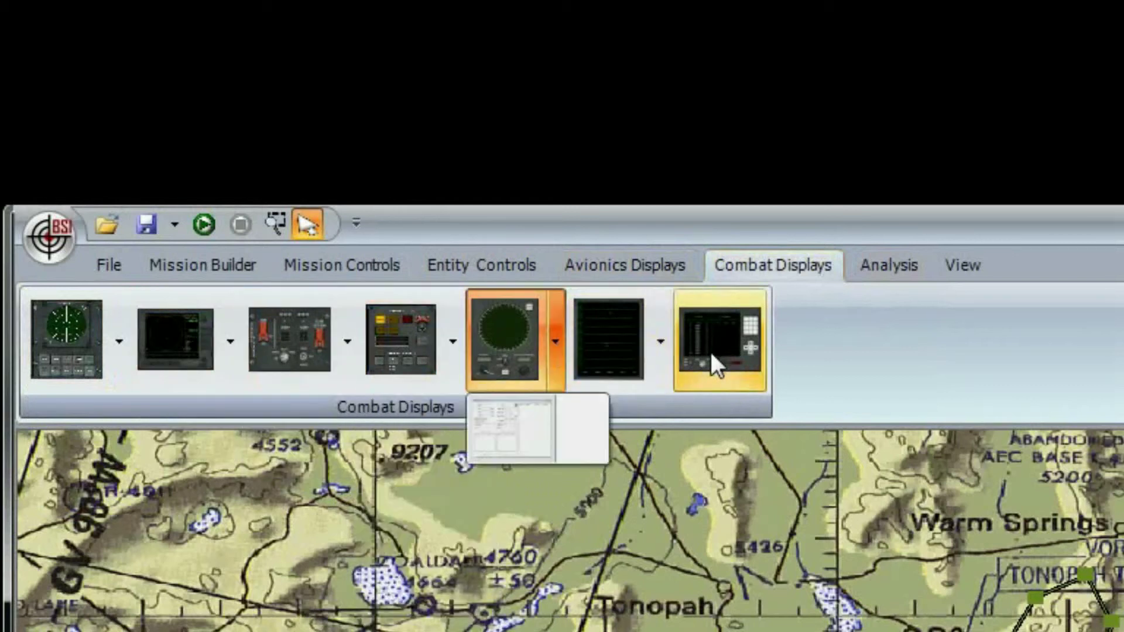
{"action": "left_click", "coordinate": [888, 265]}
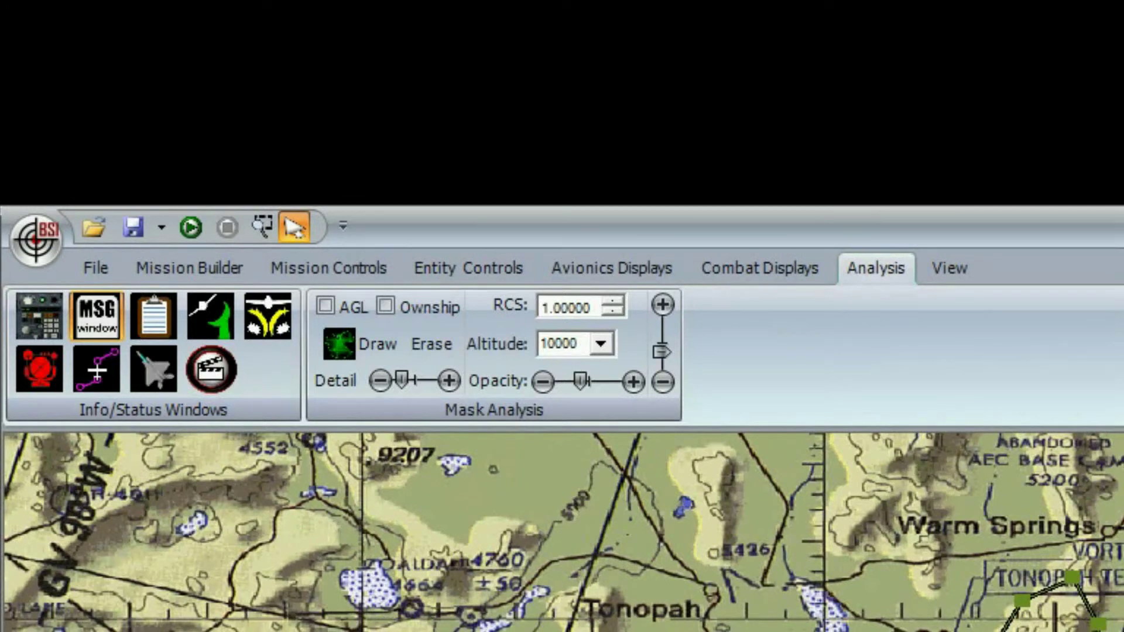
Look over the View tab settings, then return to the Mission Controls tab
{"action": "left_click", "coordinate": [949, 268]}
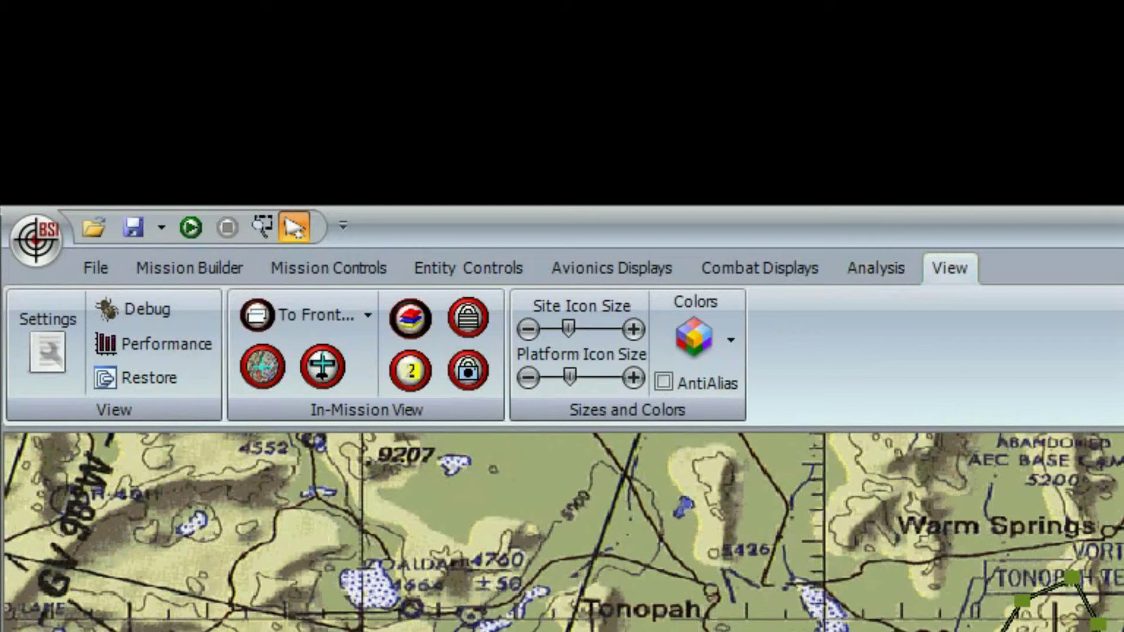
{"action": "left_click", "coordinate": [359, 265]}
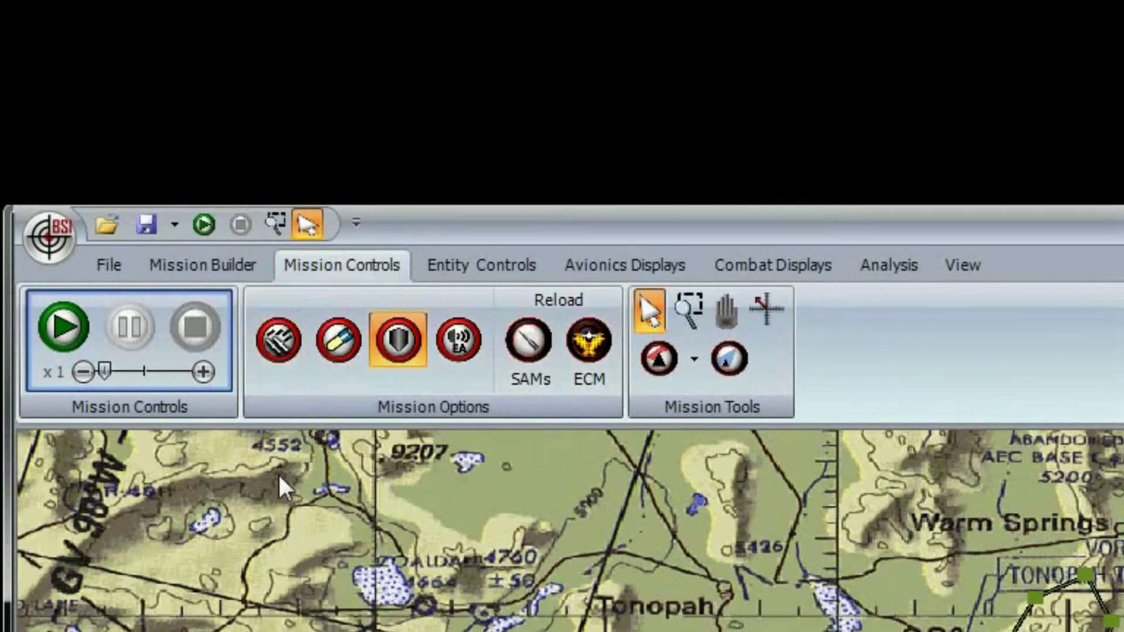
Enable Unlimited Ammo and reload all SAMs, then browse the Entity Controls Actions list
{"action": "left_click", "coordinate": [274, 342]}
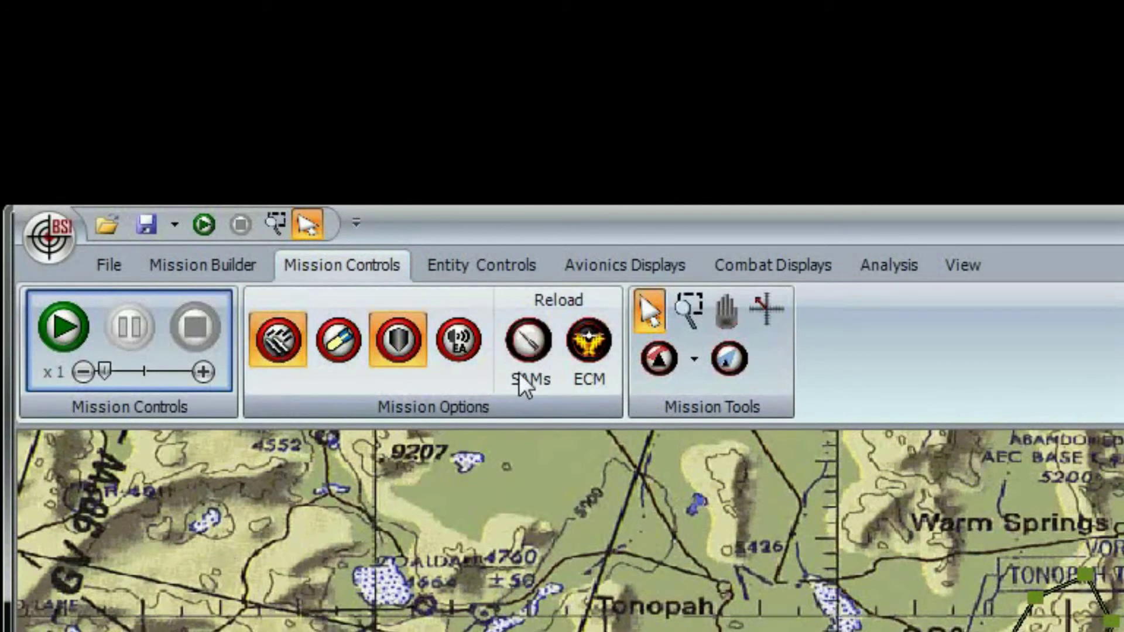
{"action": "left_click", "coordinate": [533, 346]}
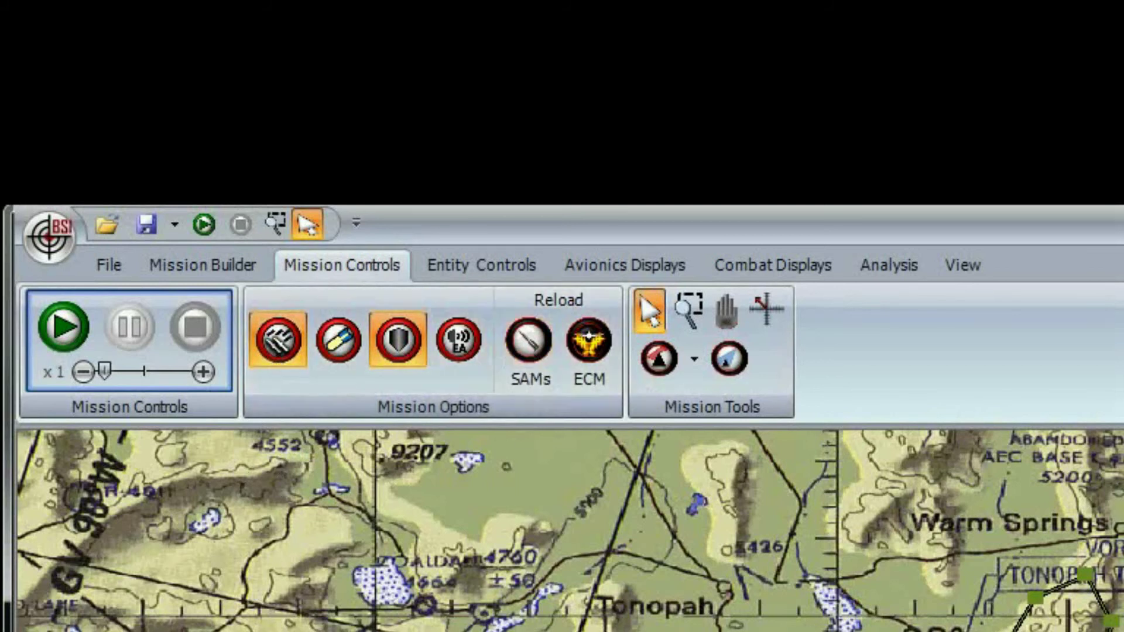
{"action": "left_click", "coordinate": [481, 265]}
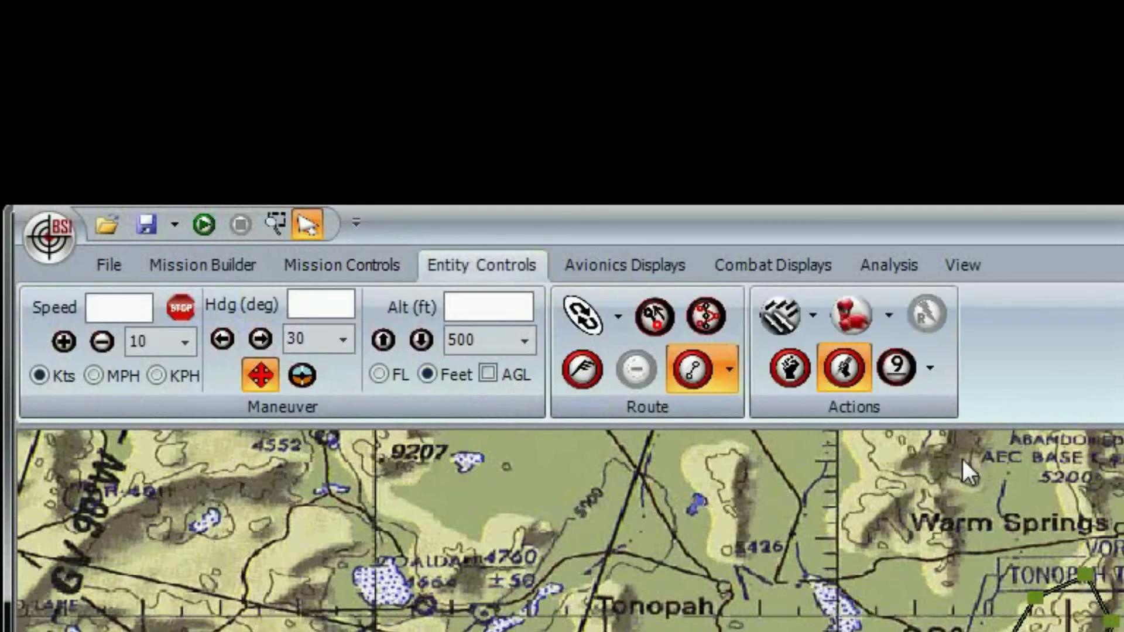
{"action": "left_click", "coordinate": [889, 316]}
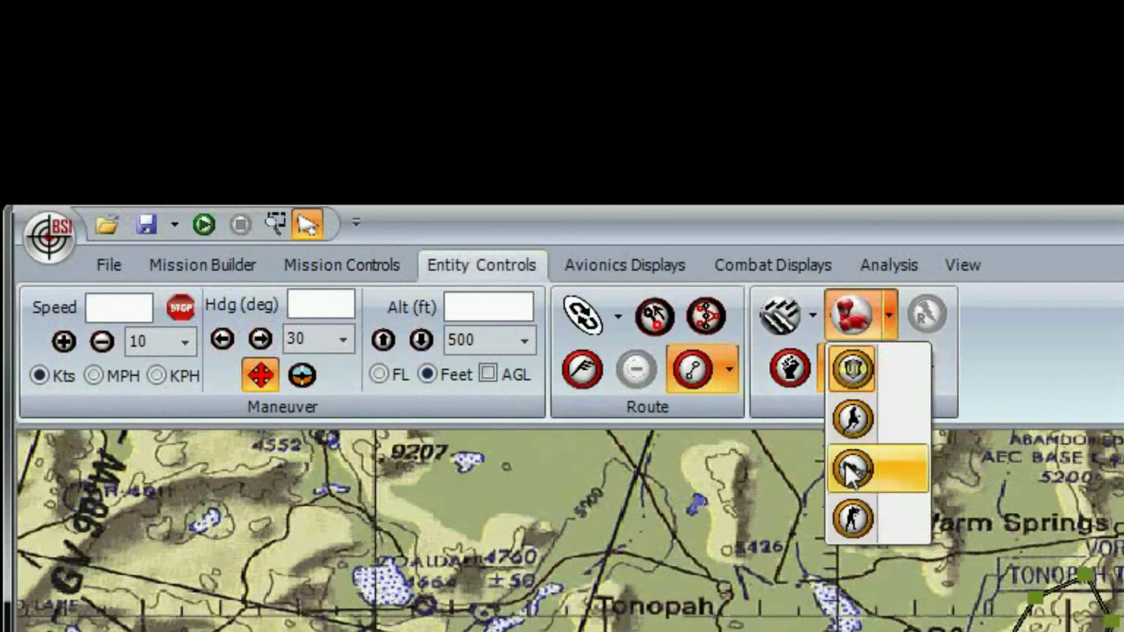
{"action": "left_click", "coordinate": [852, 367]}
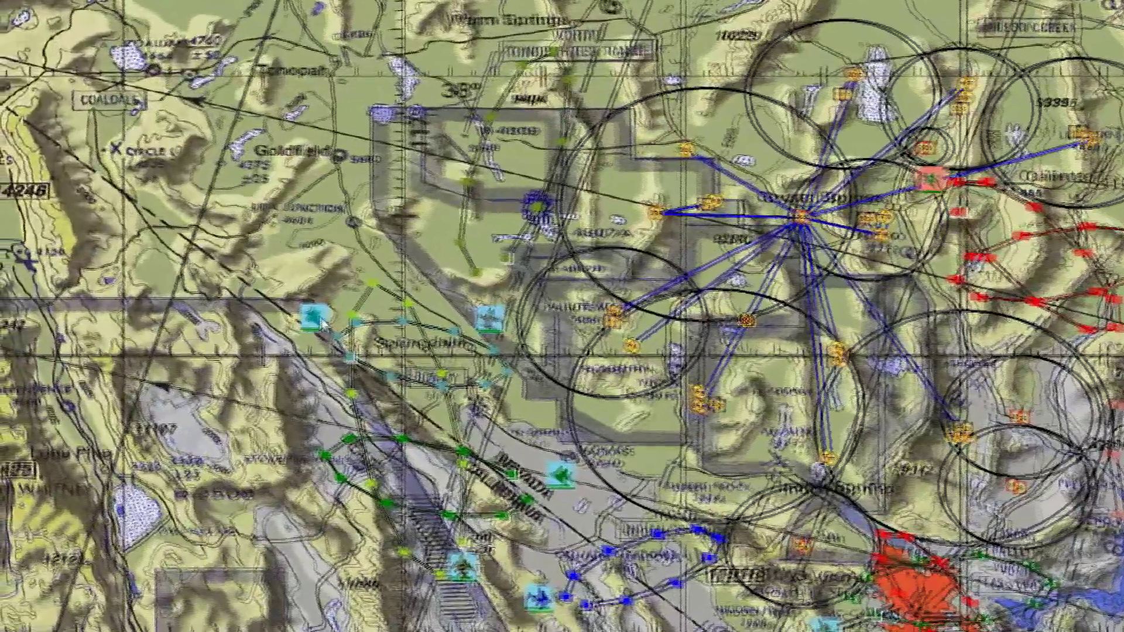
{"action": "right_click", "coordinate": [298, 307]}
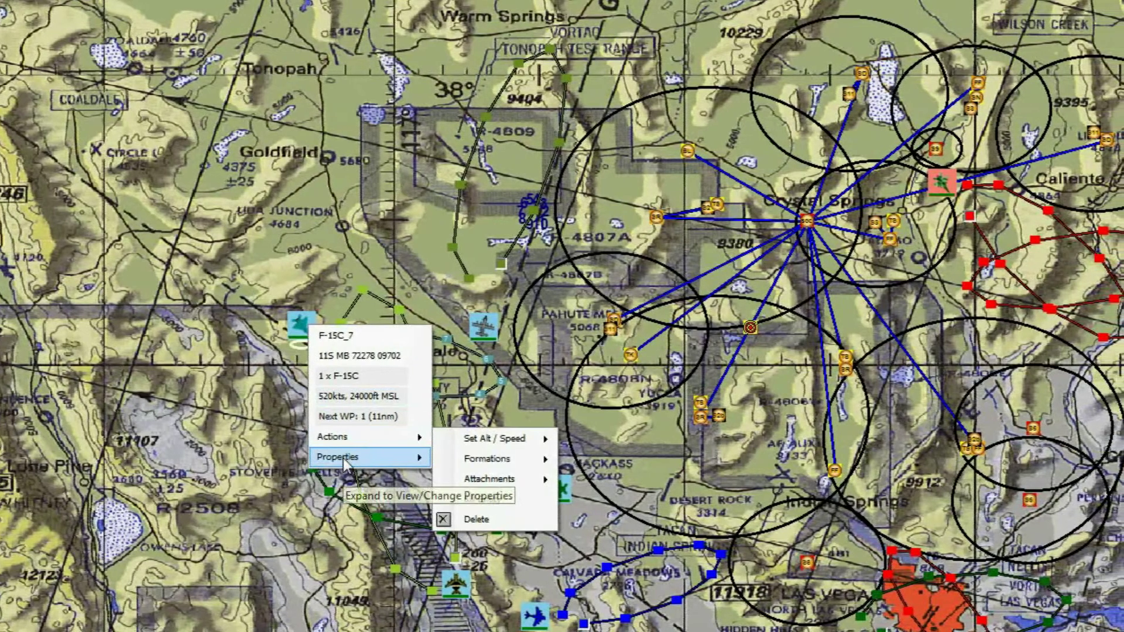
{"action": "key", "text": "Escape"}
{"action": "right_click", "coordinate": [320, 368]}
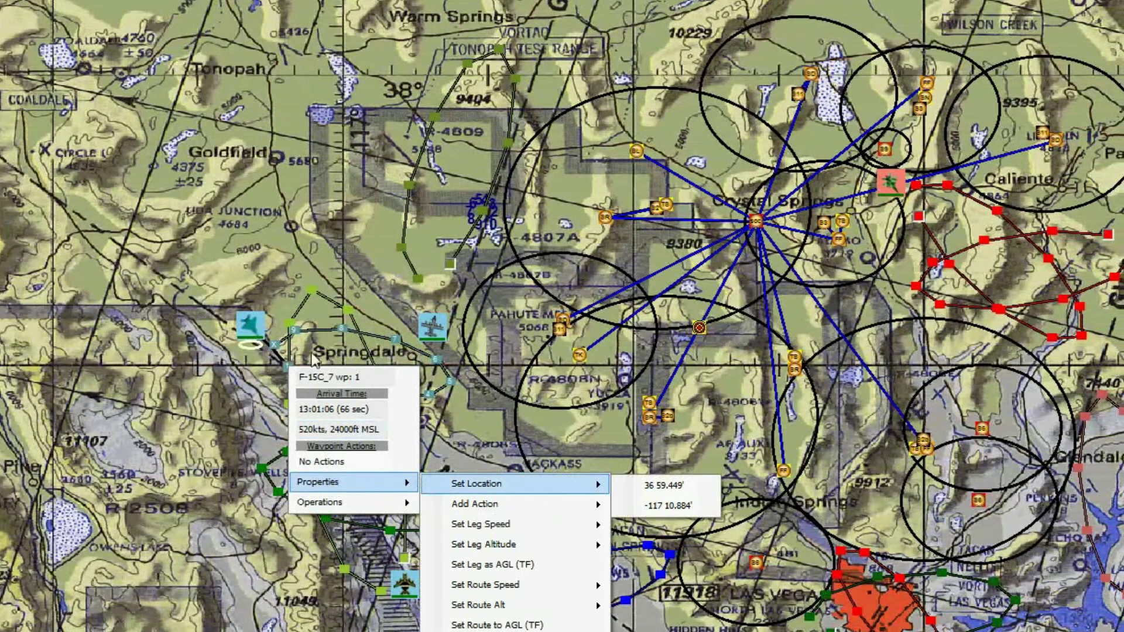
{"action": "left_click", "coordinate": [254, 214]}
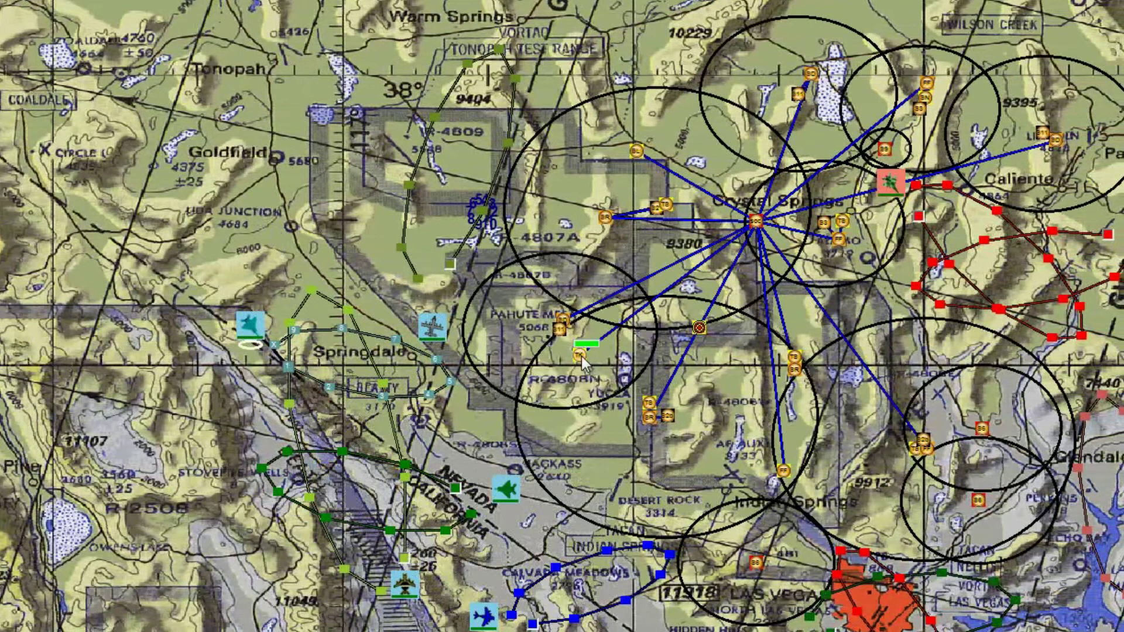